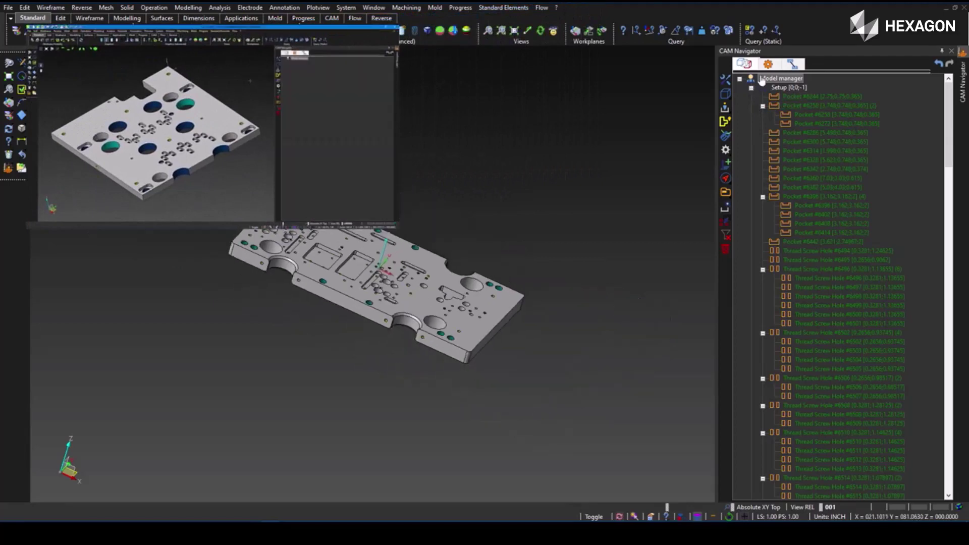
Delete Pocket #6442 from Setup [0;0;-1] and select all the remaining features.
{"action": "left_click", "coordinate": [751, 88]}
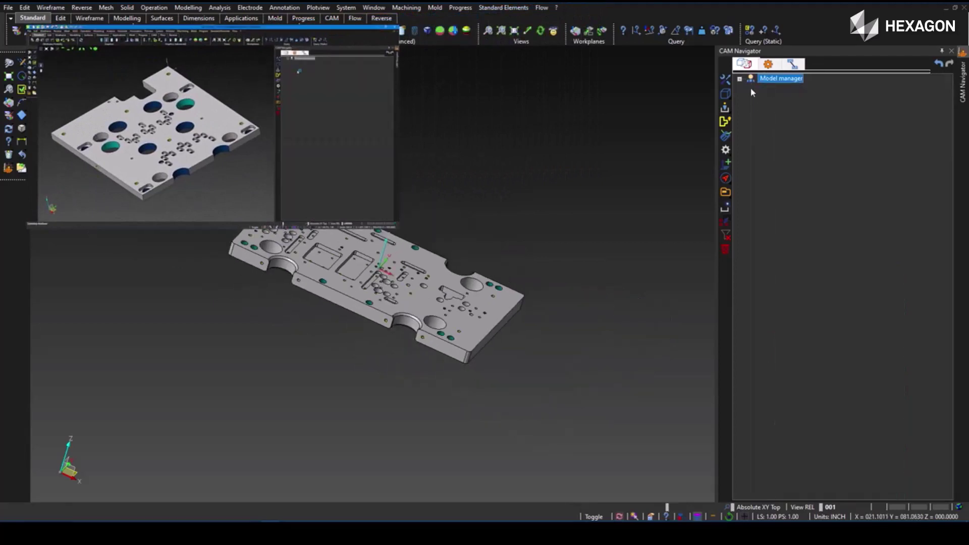
{"action": "left_click", "coordinate": [751, 88]}
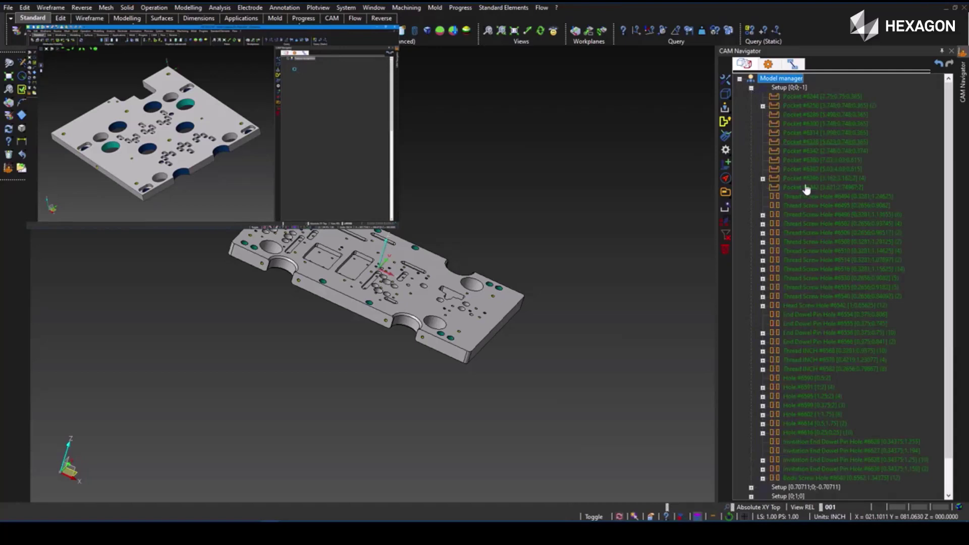
{"action": "left_click", "coordinate": [828, 187]}
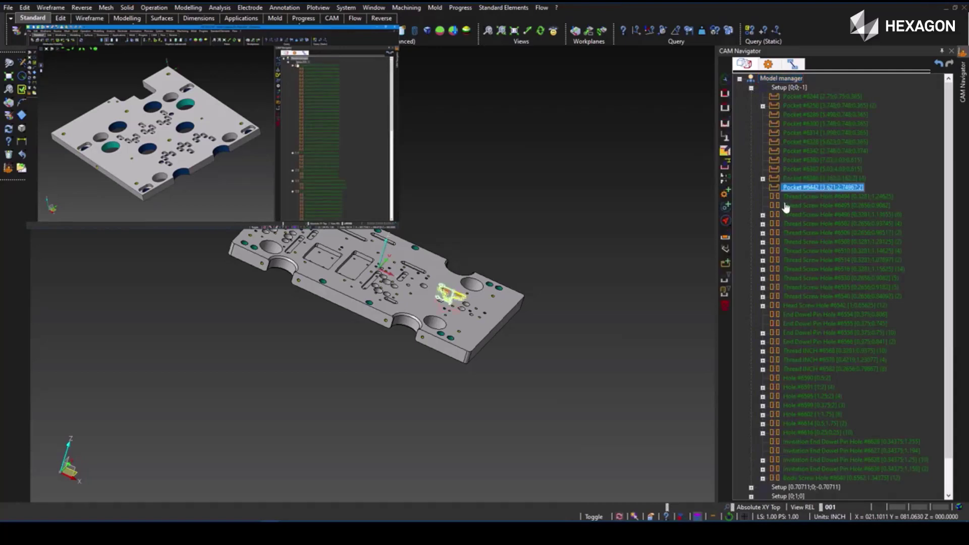
{"action": "scroll", "coordinate": [459, 275], "scroll_direction": "up", "scroll_amount": 4}
{"action": "scroll", "coordinate": [458, 275], "scroll_direction": "down", "scroll_amount": 1}
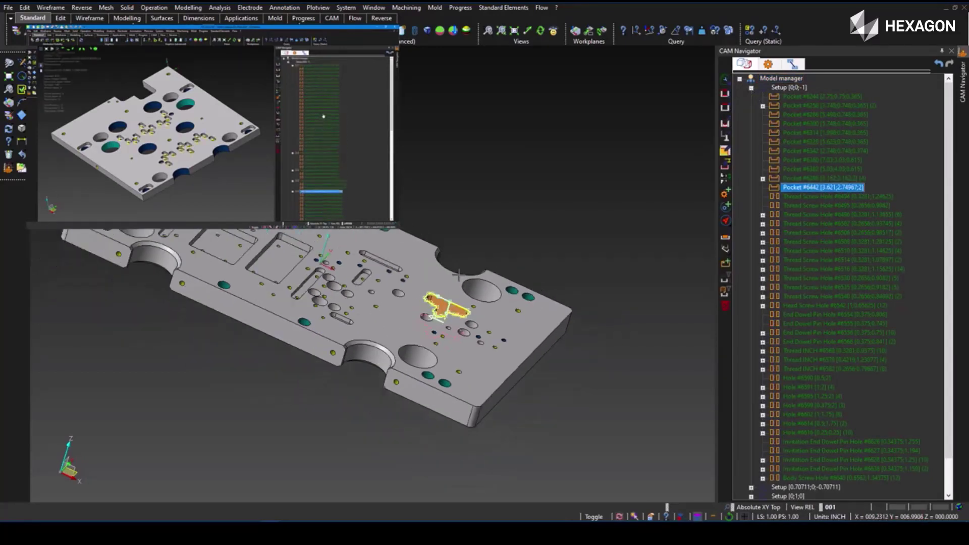
{"action": "key", "text": "Delete"}
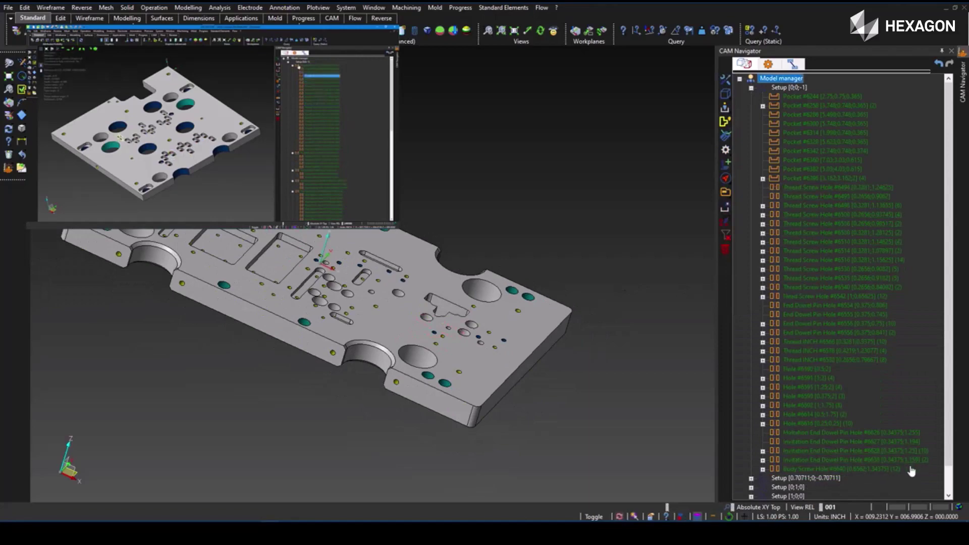
{"action": "left_click_drag", "start_coordinate": [912, 471], "coordinate": [823, 101]}
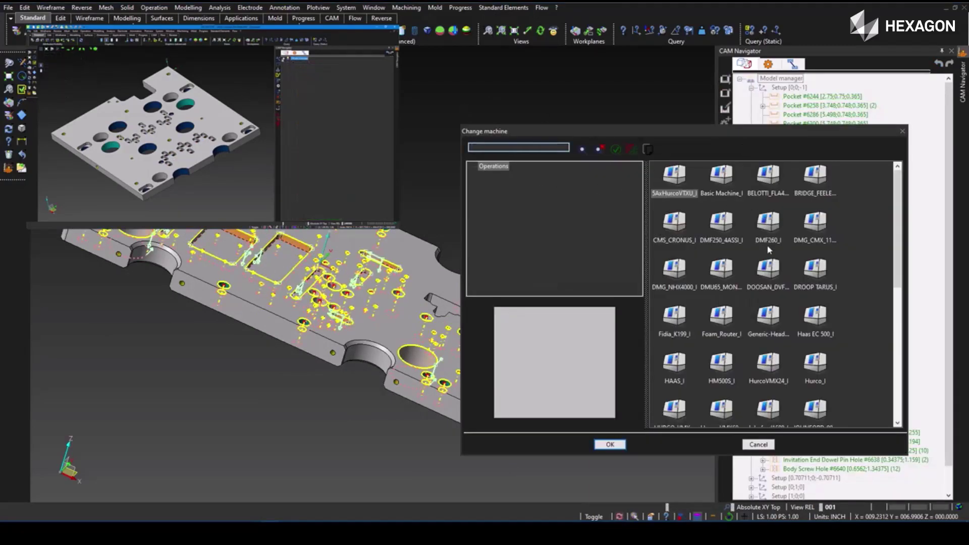
Assign the DMF260_I machine and accept the project parameters so tools load and operations build.
{"action": "left_click", "coordinate": [768, 232]}
{"action": "left_click", "coordinate": [597, 445]}
{"action": "left_click", "coordinate": [786, 271]}
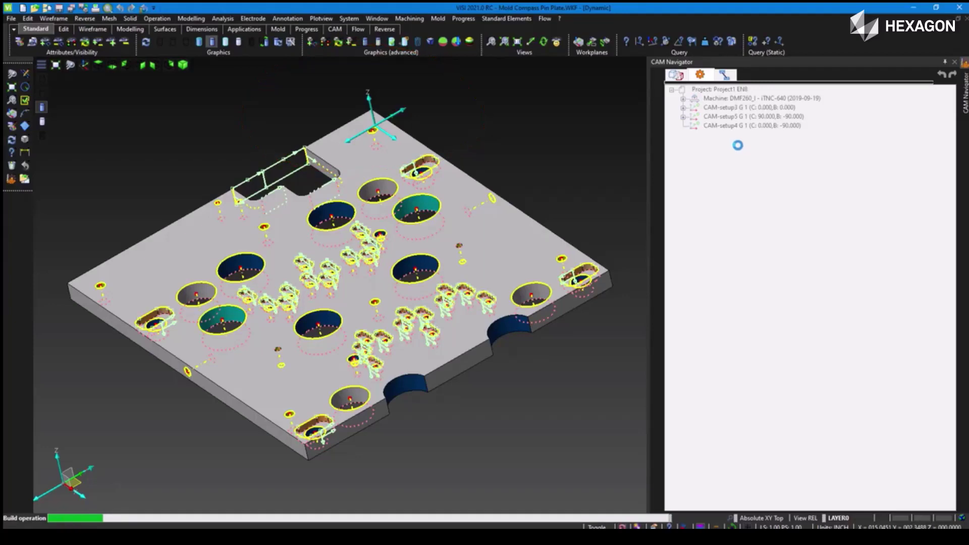
Expand CAM-setup3, CAM-setup5 and CAM-setup6 to list their operations.
{"action": "middle_click_drag", "start_coordinate": [437, 246], "coordinate": [478, 234]}
{"action": "left_click", "coordinate": [683, 108]}
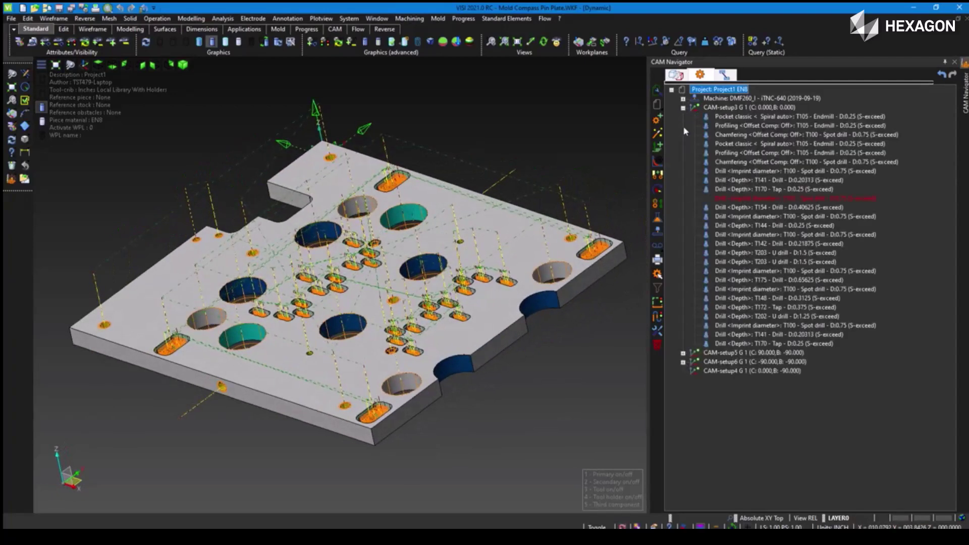
{"action": "left_click", "coordinate": [683, 354]}
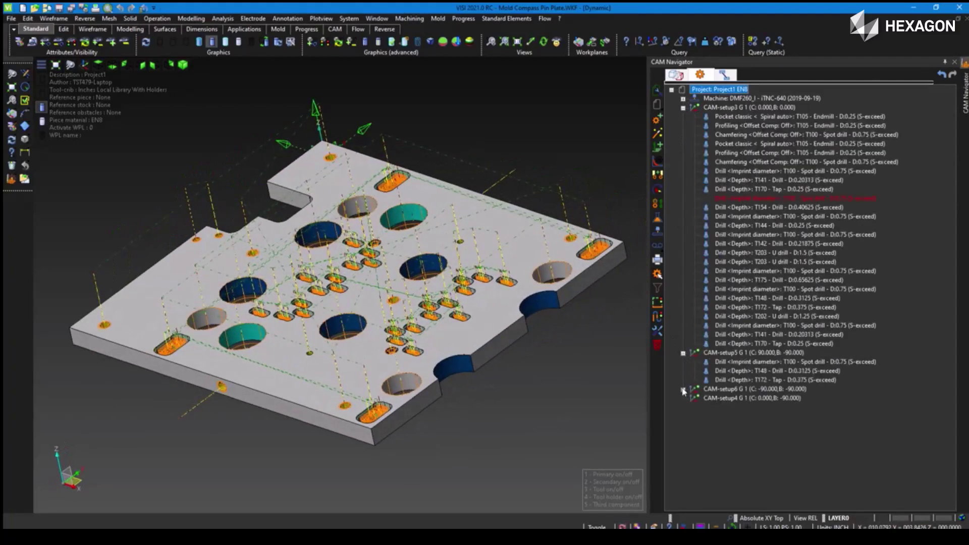
{"action": "left_click", "coordinate": [684, 390]}
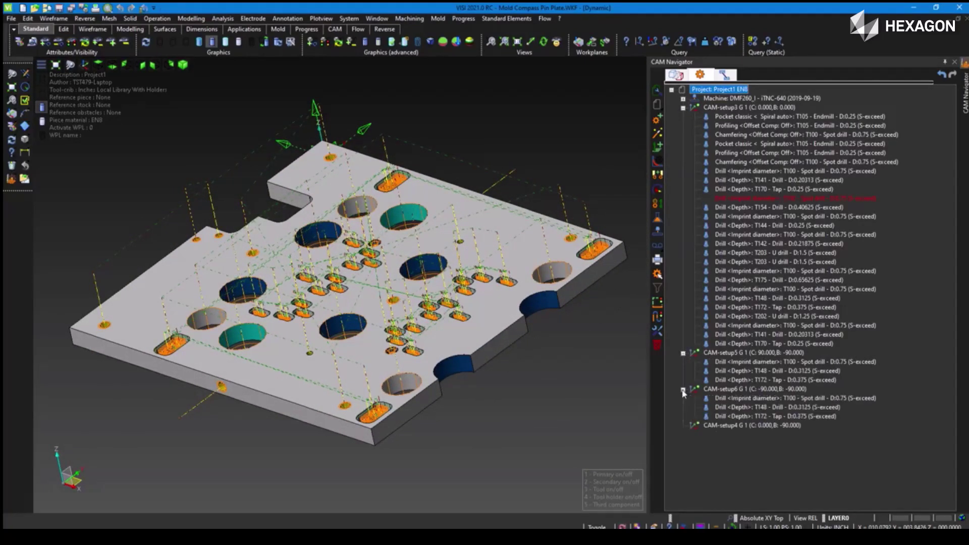
Select the failing red spot-drill operation and zoom in on its hole.
{"action": "left_click", "coordinate": [788, 199]}
{"action": "scroll", "coordinate": [438, 277], "scroll_direction": "up", "scroll_amount": 5}
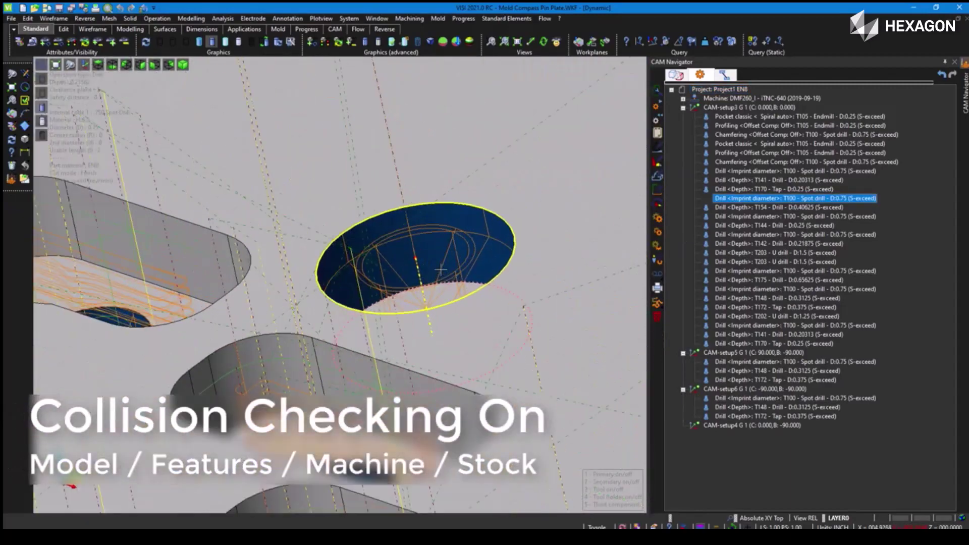
{"action": "scroll", "coordinate": [441, 270], "scroll_direction": "up", "scroll_amount": 2}
{"action": "middle_click_drag", "start_coordinate": [441, 270], "coordinate": [516, 272]}
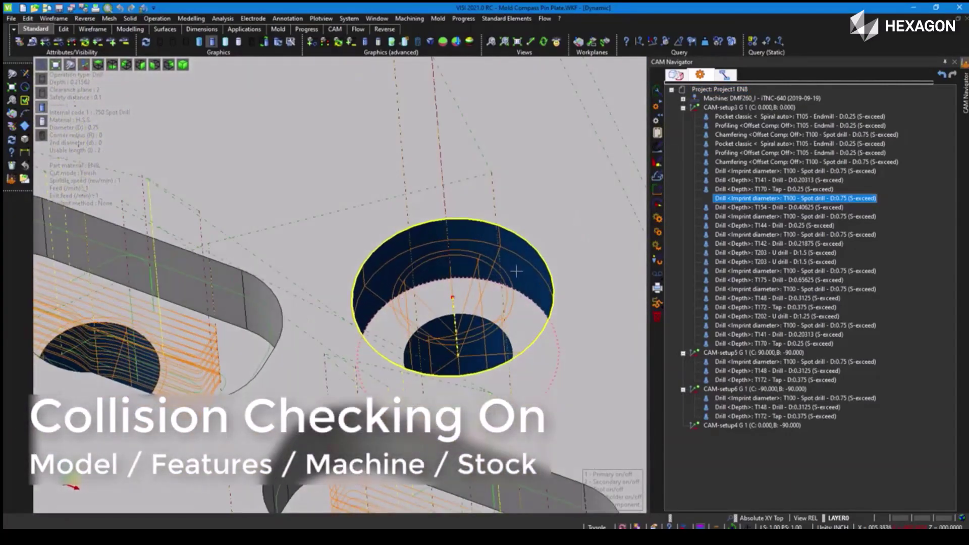
Recompute the spot-drill toolpath and dismiss the computation report.
{"action": "right_click", "coordinate": [742, 202]}
{"action": "left_click", "coordinate": [746, 253]}
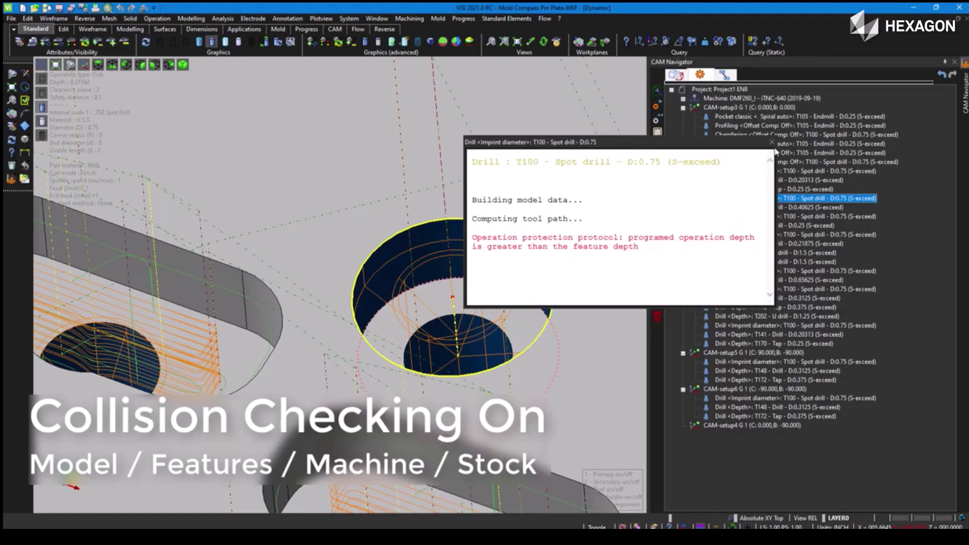
{"action": "left_click", "coordinate": [772, 143]}
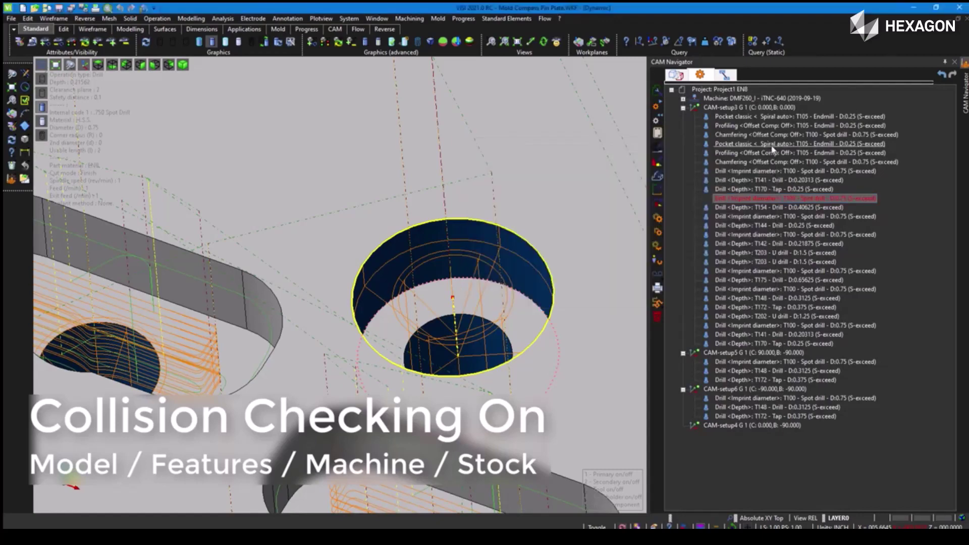
Set the T100 spot drill's imprint diameter to 0.1905 by measuring between the hole's upper and lower edges.
{"action": "right_click", "coordinate": [754, 202]}
{"action": "left_click", "coordinate": [772, 205]}
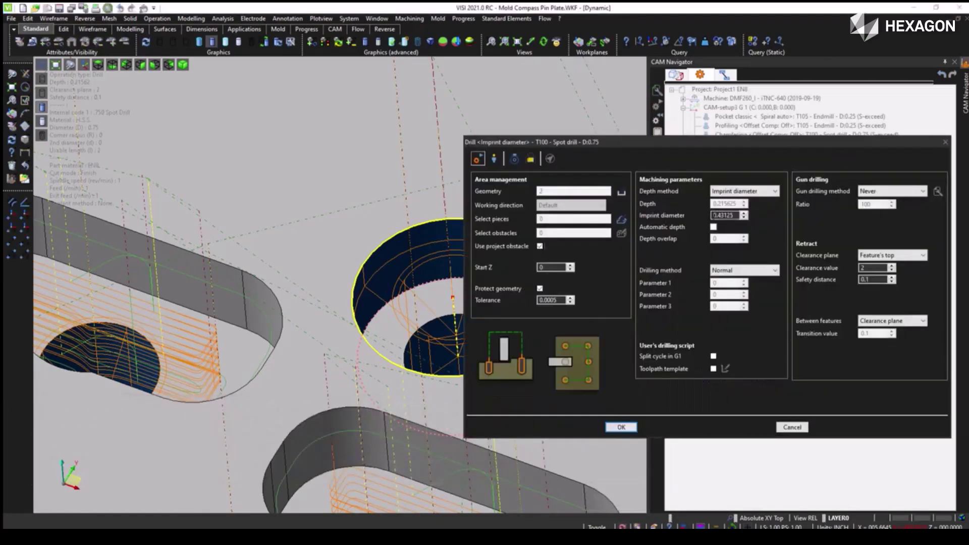
{"action": "left_click", "coordinate": [734, 215]}
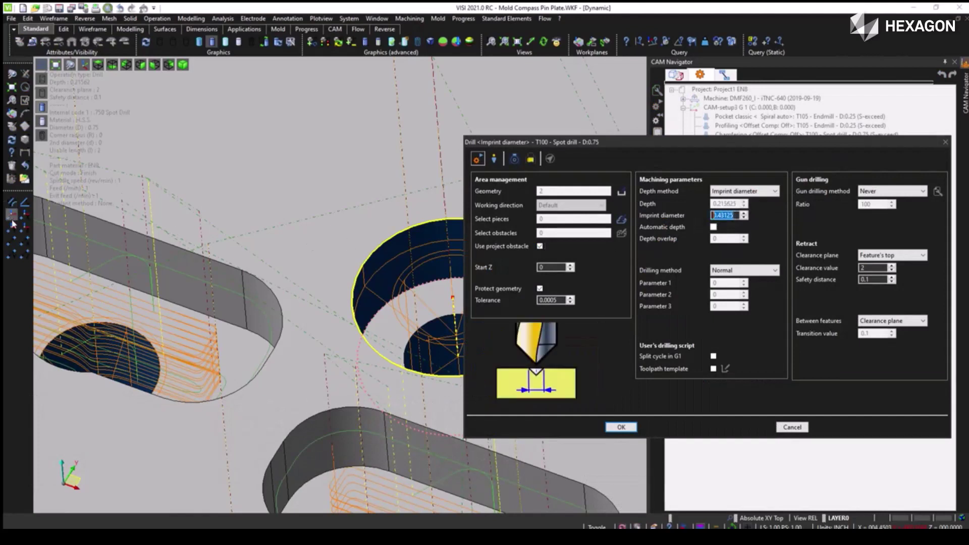
{"action": "left_click", "coordinate": [22, 263]}
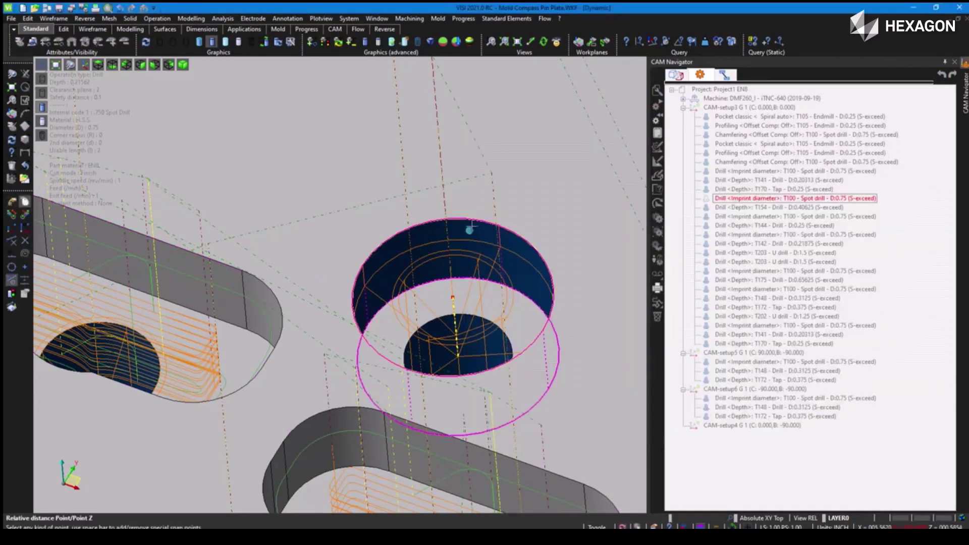
{"action": "left_click", "coordinate": [464, 217]}
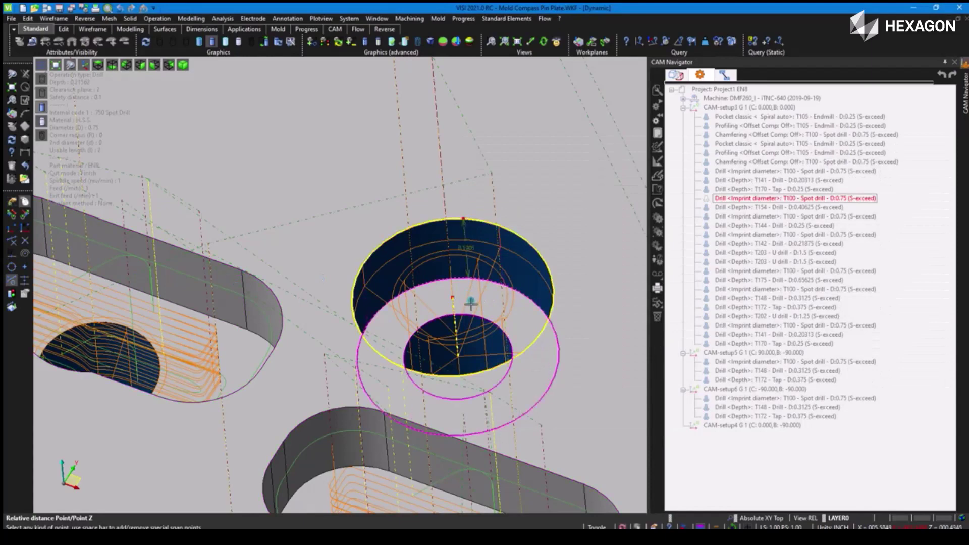
{"action": "left_click", "coordinate": [465, 313]}
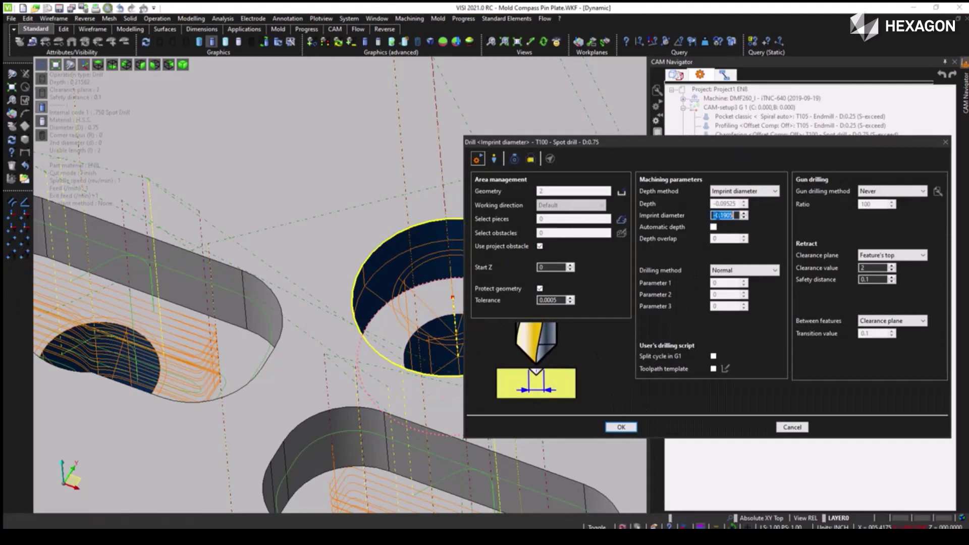
{"action": "left_click", "coordinate": [622, 427]}
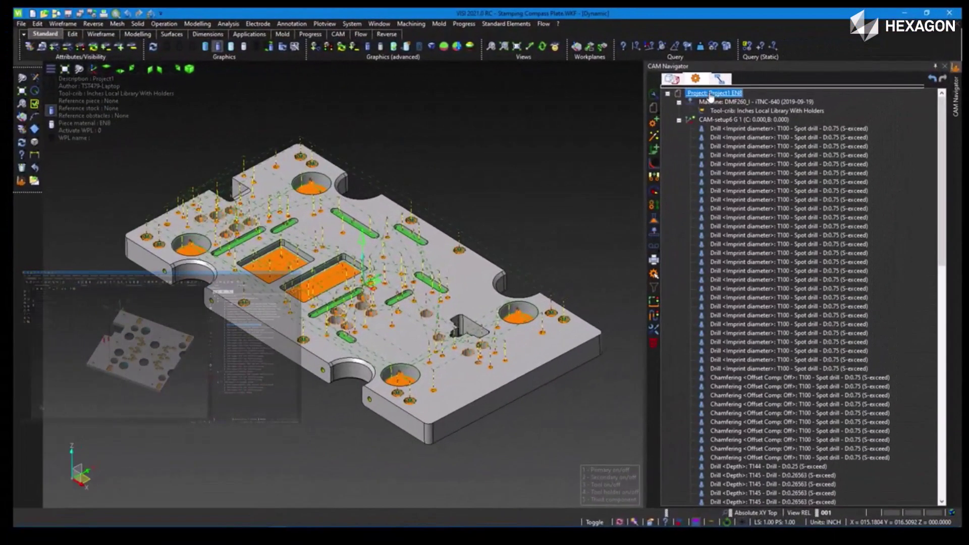
Post the project to Stamping Compass Plate.H, replacing the old file, and review the code in VISI Edit.
{"action": "right_click", "coordinate": [830, 63]}
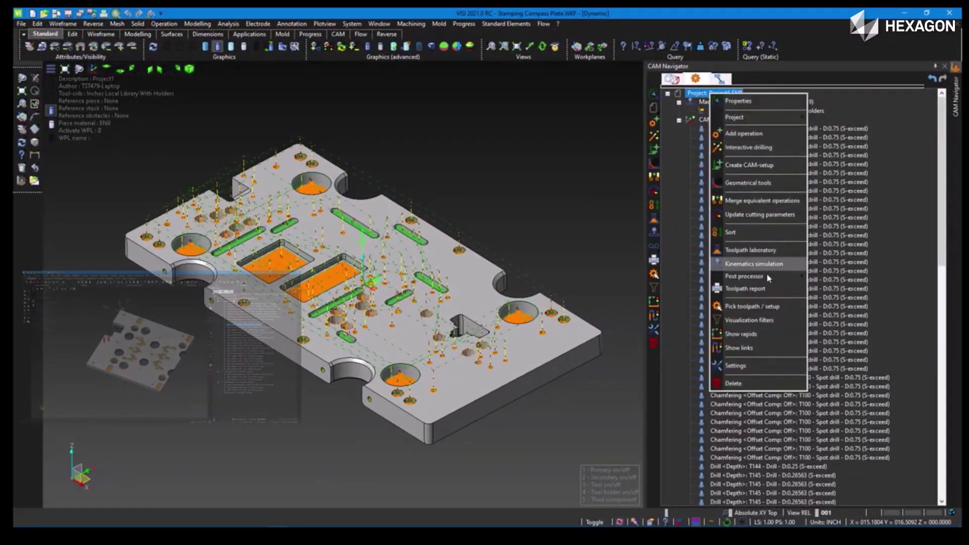
{"action": "mouse_move", "coordinate": [768, 278]}
{"action": "left_click", "coordinate": [813, 279]}
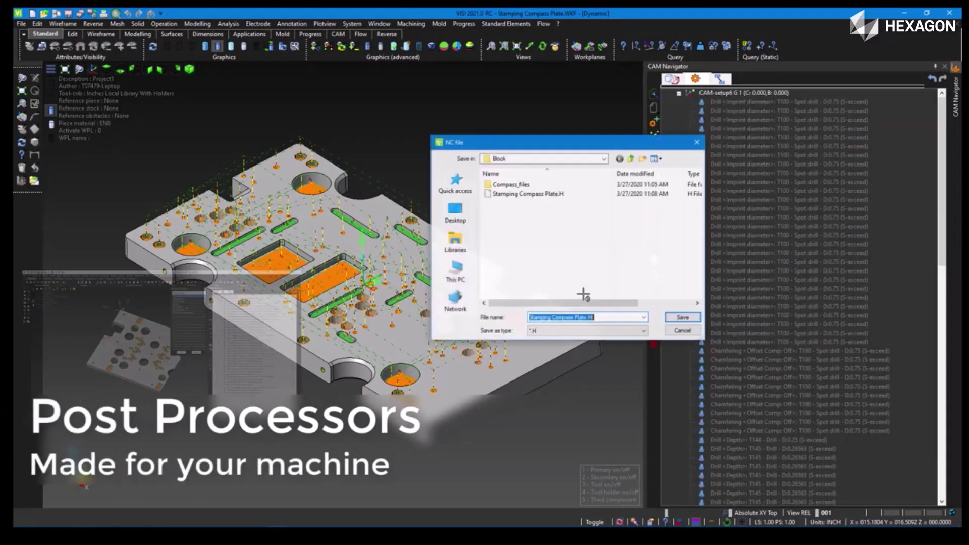
{"action": "left_click", "coordinate": [550, 195]}
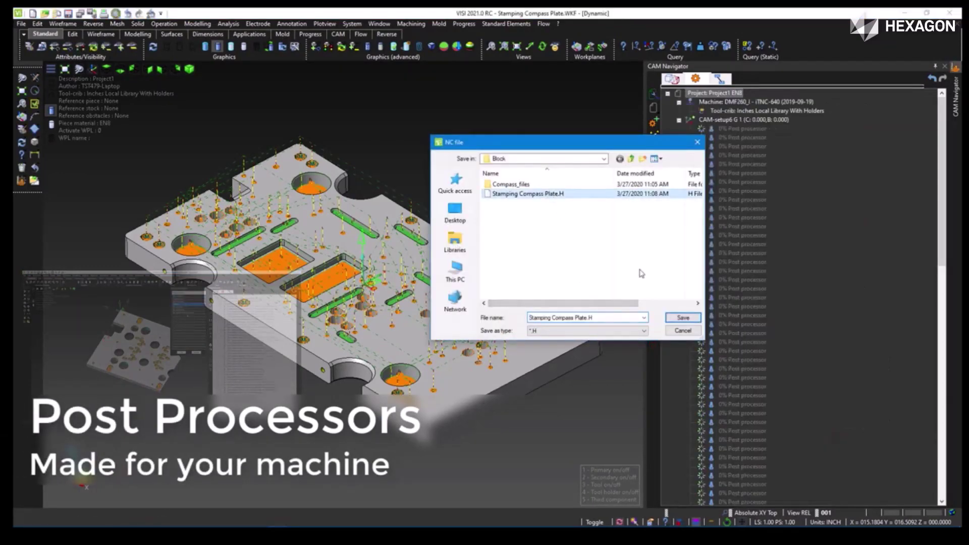
{"action": "left_click", "coordinate": [684, 317]}
{"action": "left_click", "coordinate": [521, 273]}
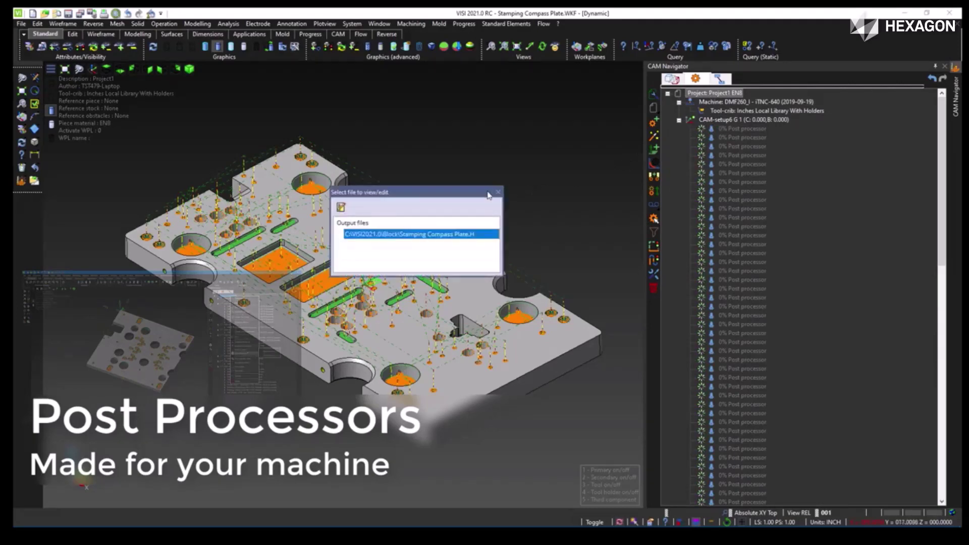
{"action": "left_click", "coordinate": [340, 207]}
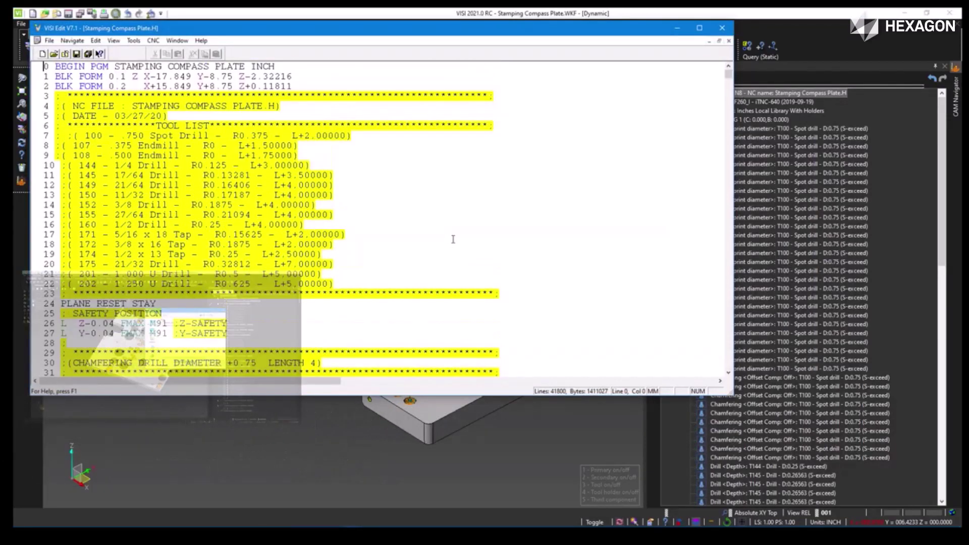
{"action": "left_click", "coordinate": [677, 28]}
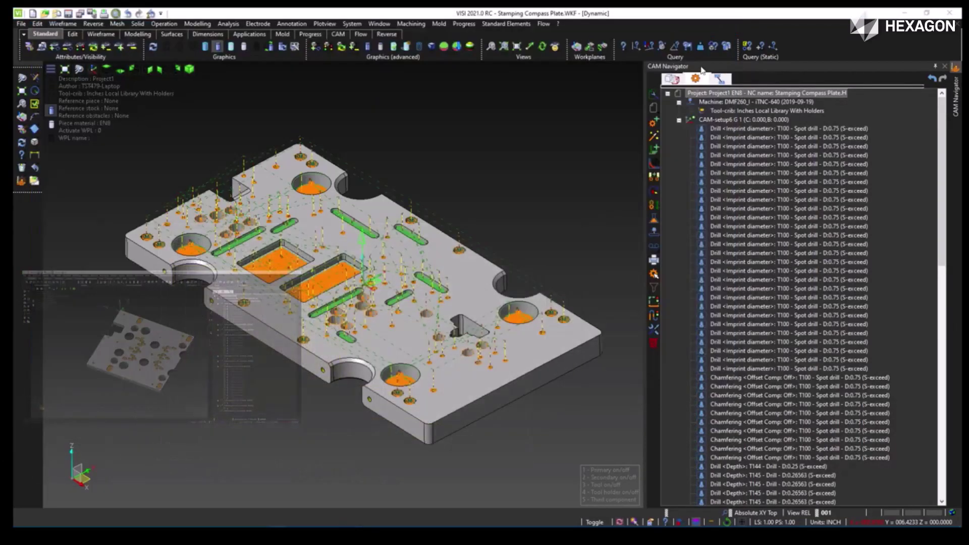
Create a toolpath report from Default_Operations_Report.htm, saving it over Compass.htm.
{"action": "right_click", "coordinate": [689, 93]}
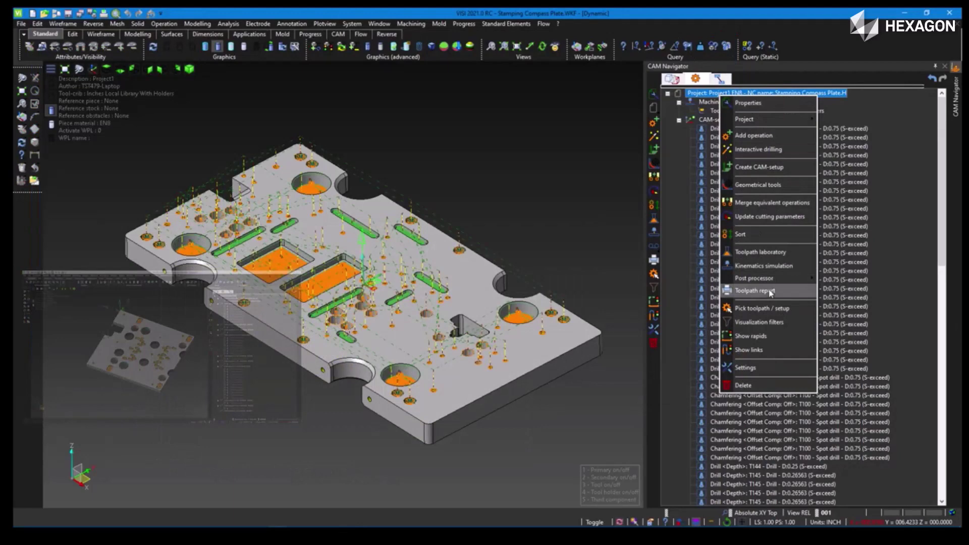
{"action": "left_click", "coordinate": [771, 292]}
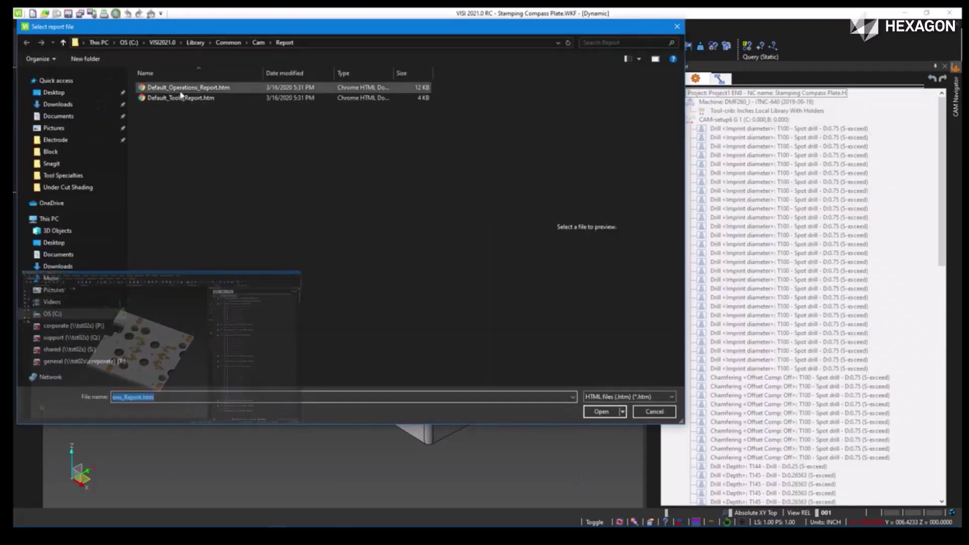
{"action": "left_click", "coordinate": [180, 91]}
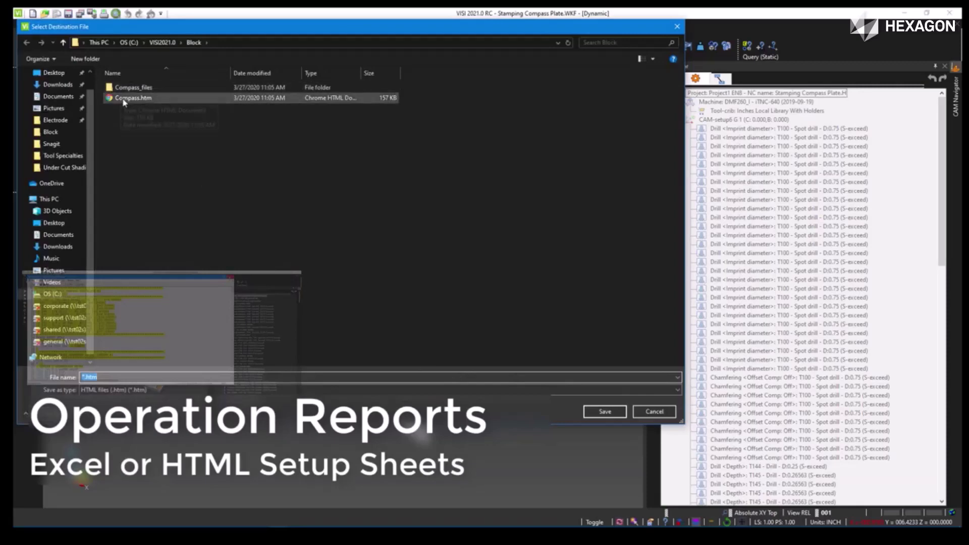
{"action": "left_click", "coordinate": [151, 98]}
{"action": "left_click", "coordinate": [606, 412]}
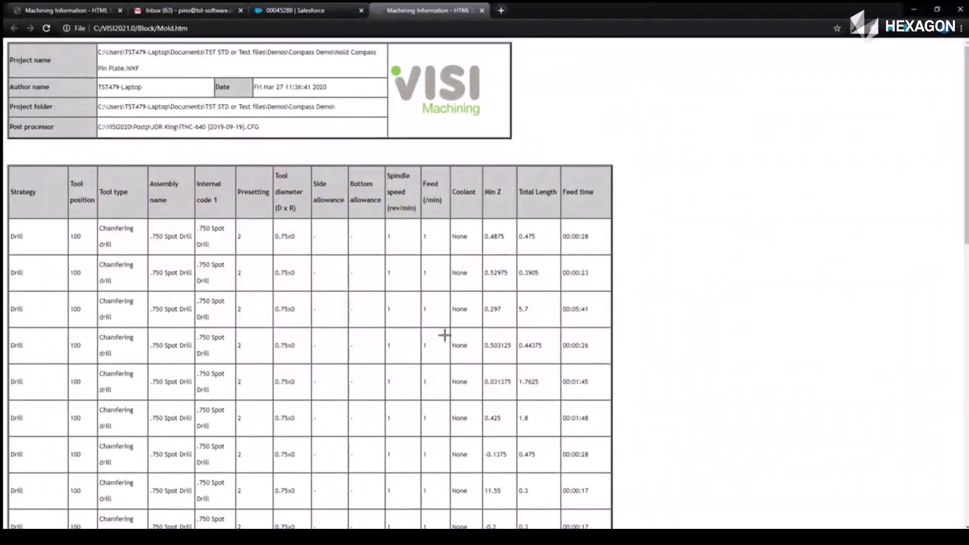
Zoom the Machining Information report page in Chrome to 125%.
{"action": "scroll", "coordinate": [444, 336], "scroll_direction": "down", "scroll_amount": 10}
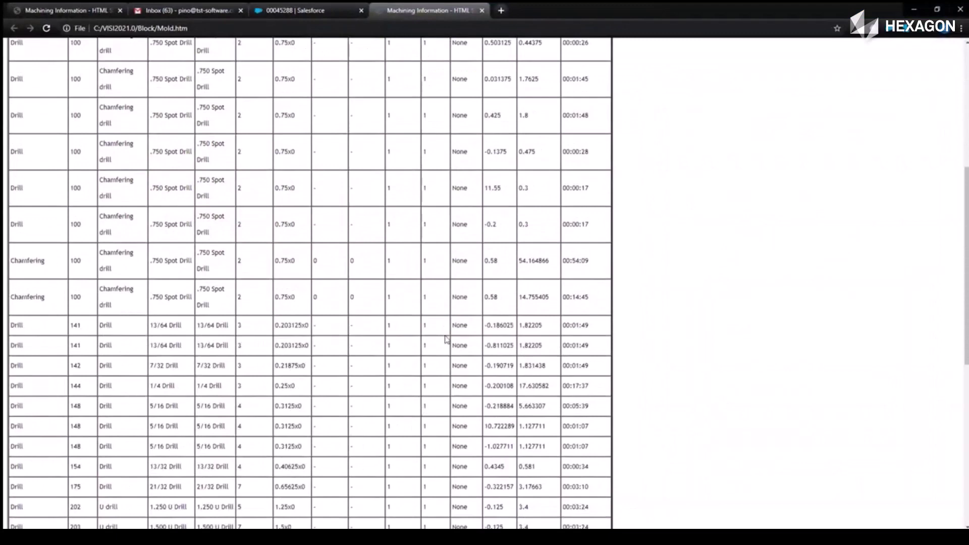
{"action": "left_click", "coordinate": [962, 27]}
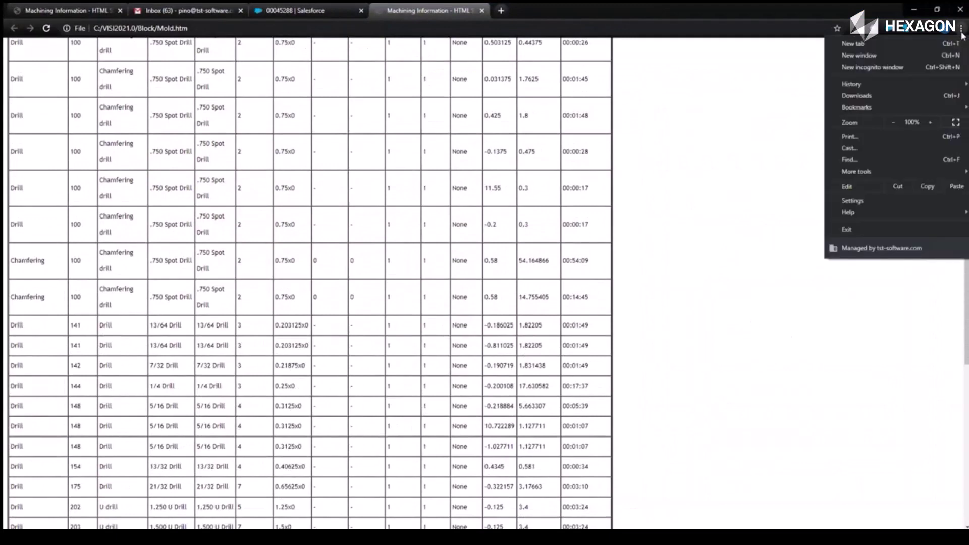
{"action": "left_click", "coordinate": [930, 122]}
{"action": "left_click", "coordinate": [930, 122]}
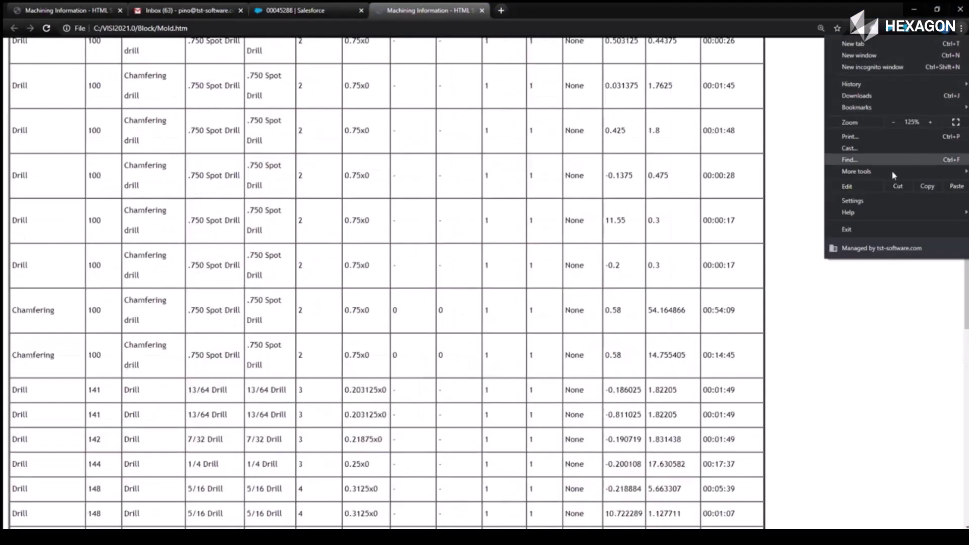
{"action": "left_click", "coordinate": [818, 374]}
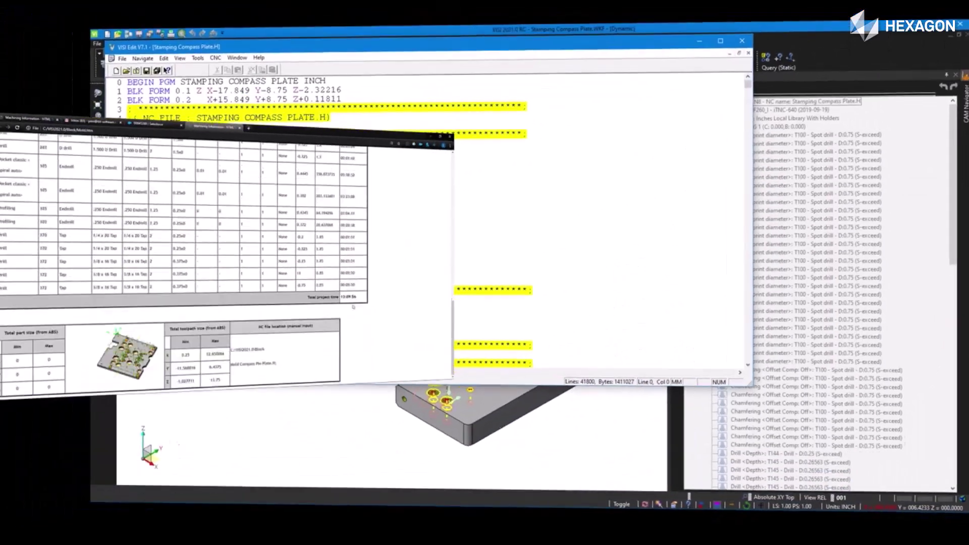